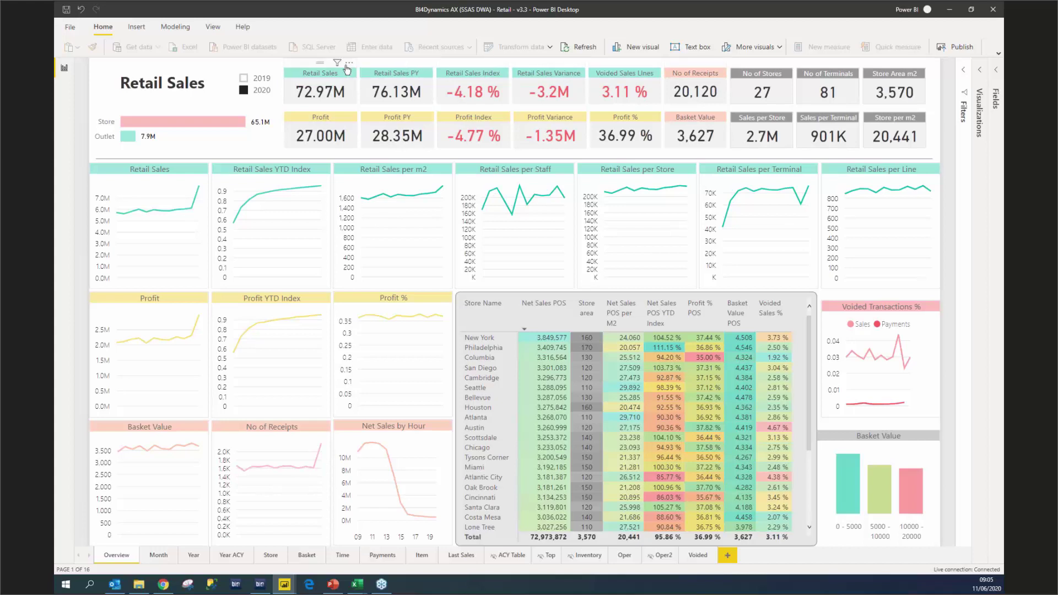
# Select the Voided Sales Lines card on the Overview page and look over the model's list of fields.
pyautogui.moveTo(346, 68)
pyautogui.click(608, 75)
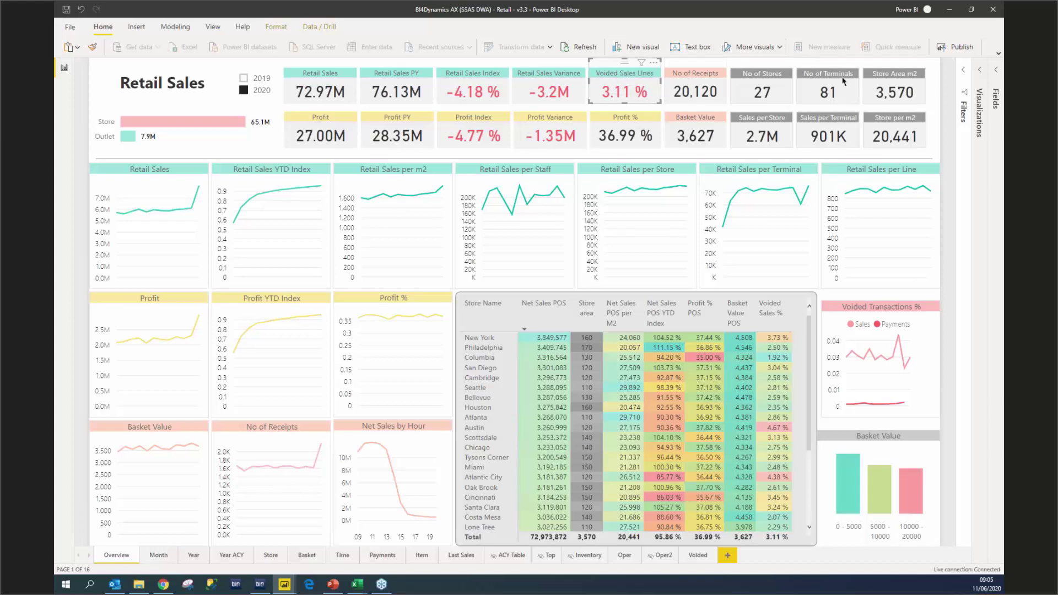
pyautogui.click(995, 72)
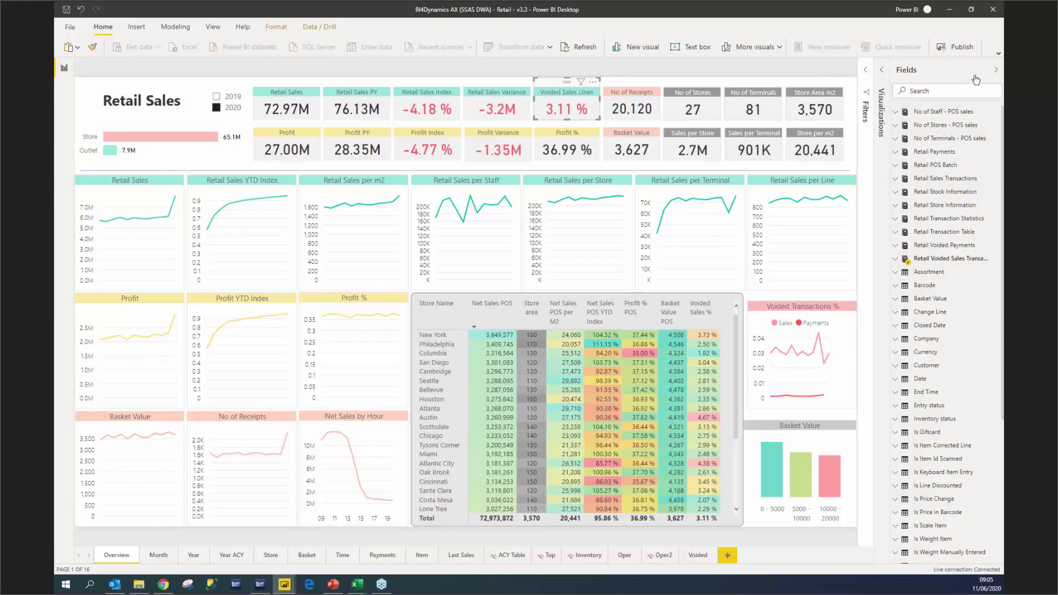
pyautogui.click(996, 75)
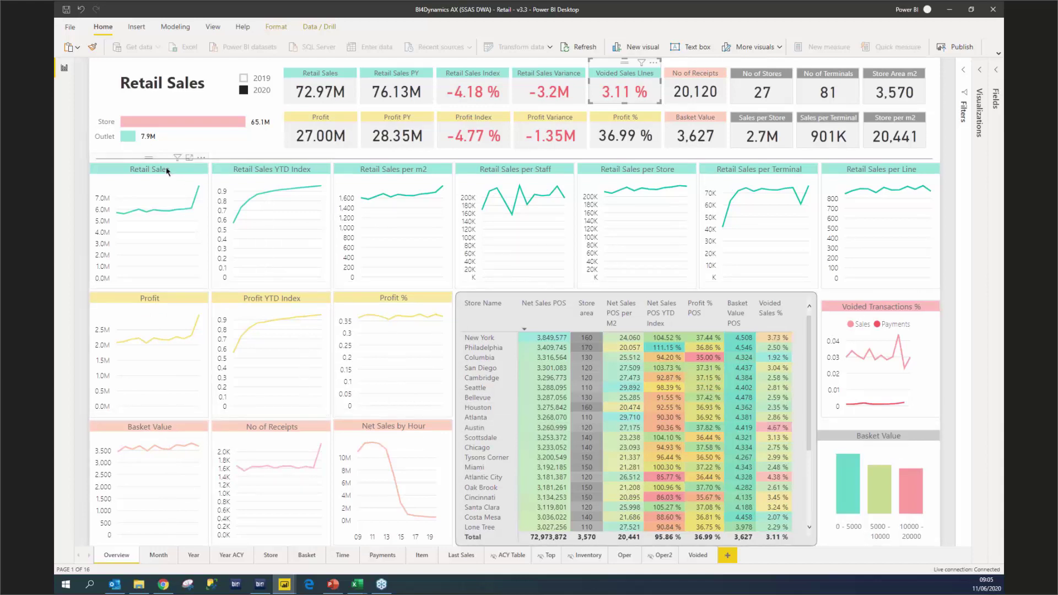
# Compare Outlet and Store figures by cross-filtering the Overview page between the two store types, leaving Store selected.
pyautogui.click(127, 138)
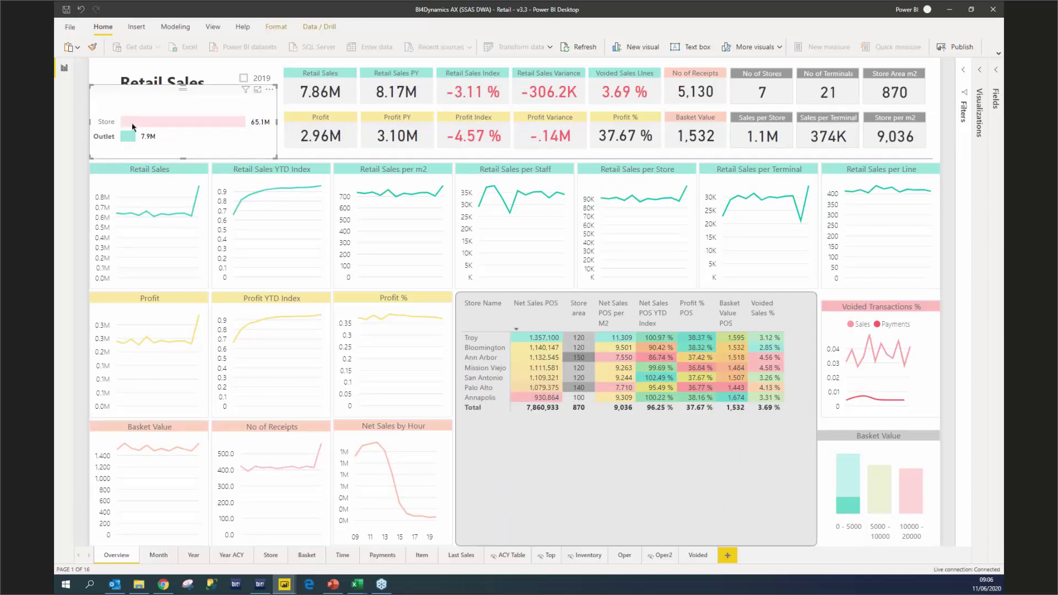
pyautogui.click(132, 124)
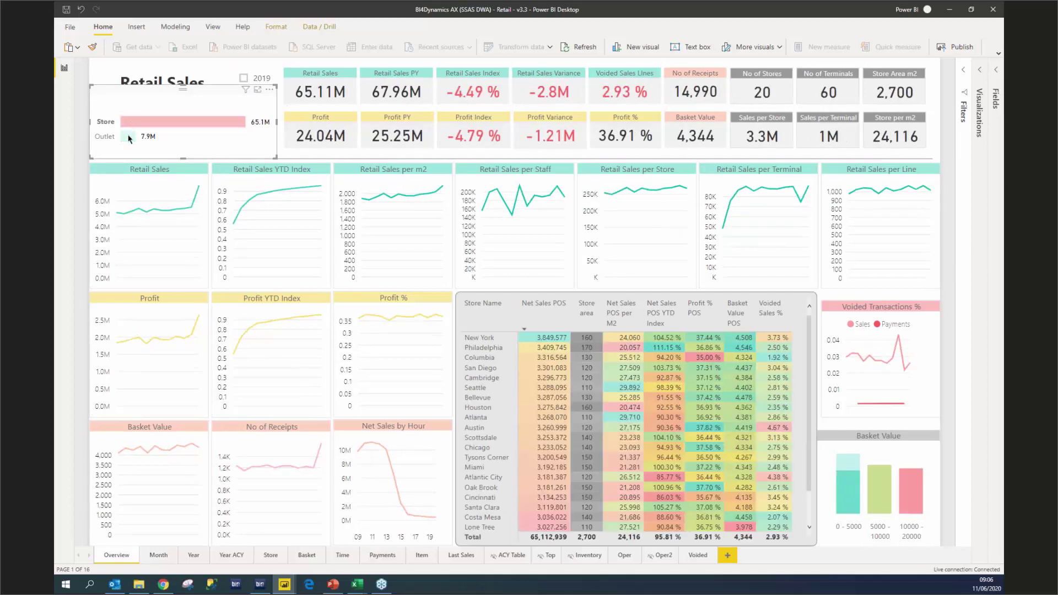
pyautogui.click(130, 138)
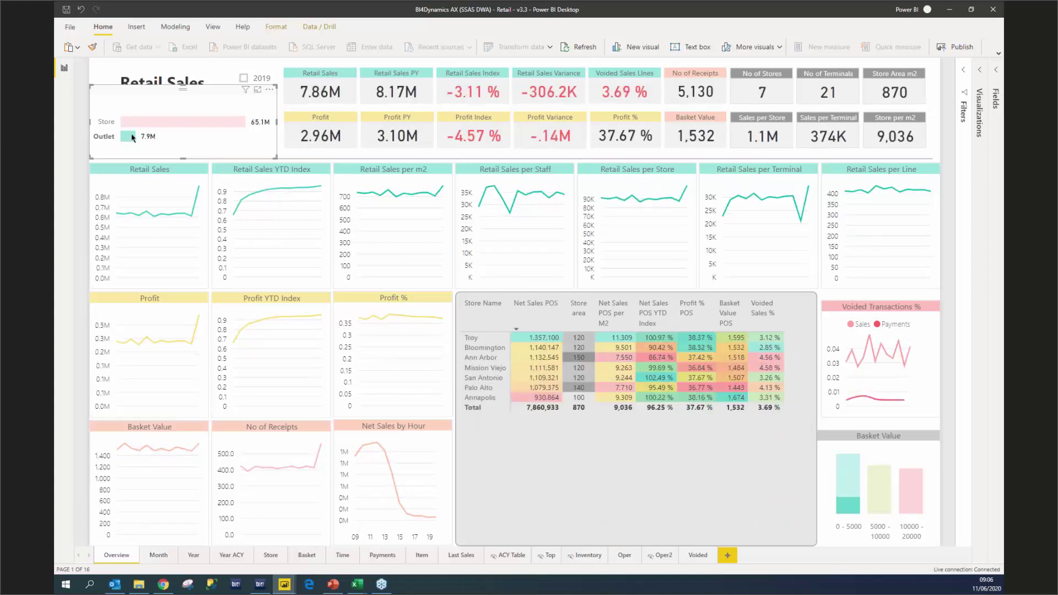
pyautogui.click(139, 125)
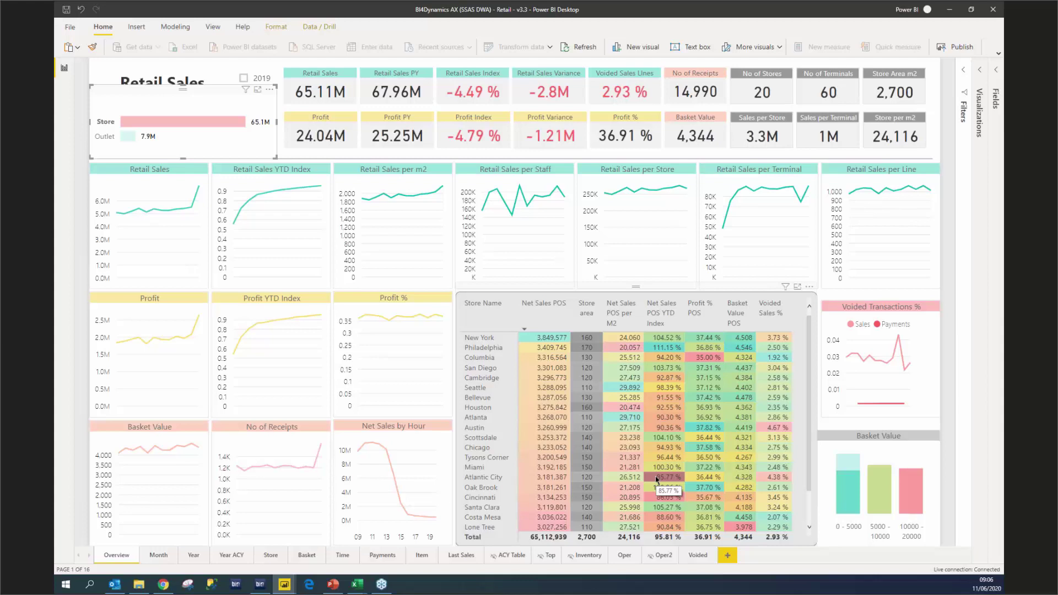
# Review the Month report page and the Year page with its sales and profit analysis.
pyautogui.click(159, 560)
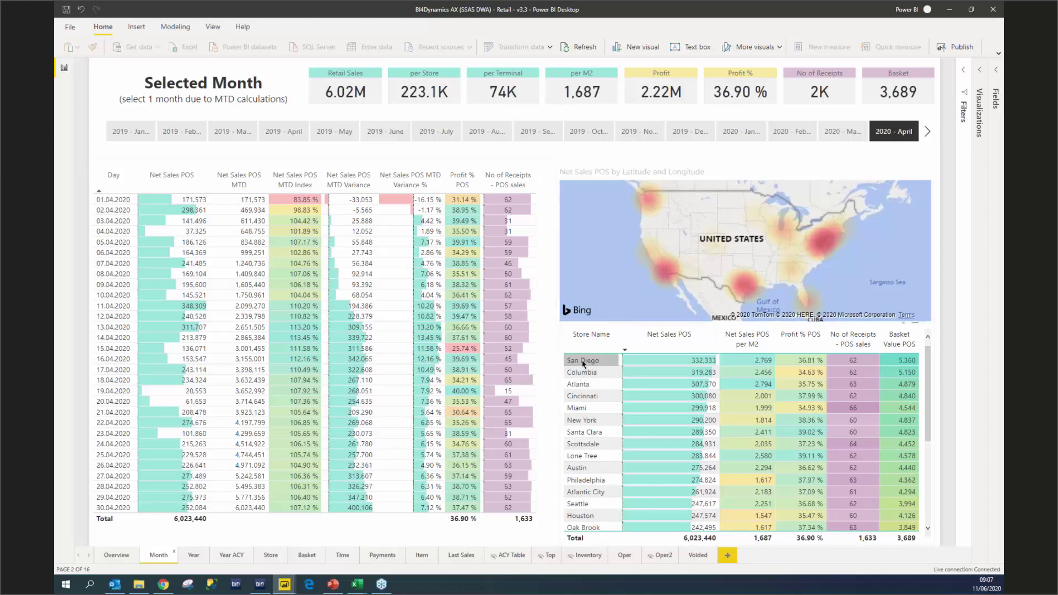
pyautogui.click(193, 555)
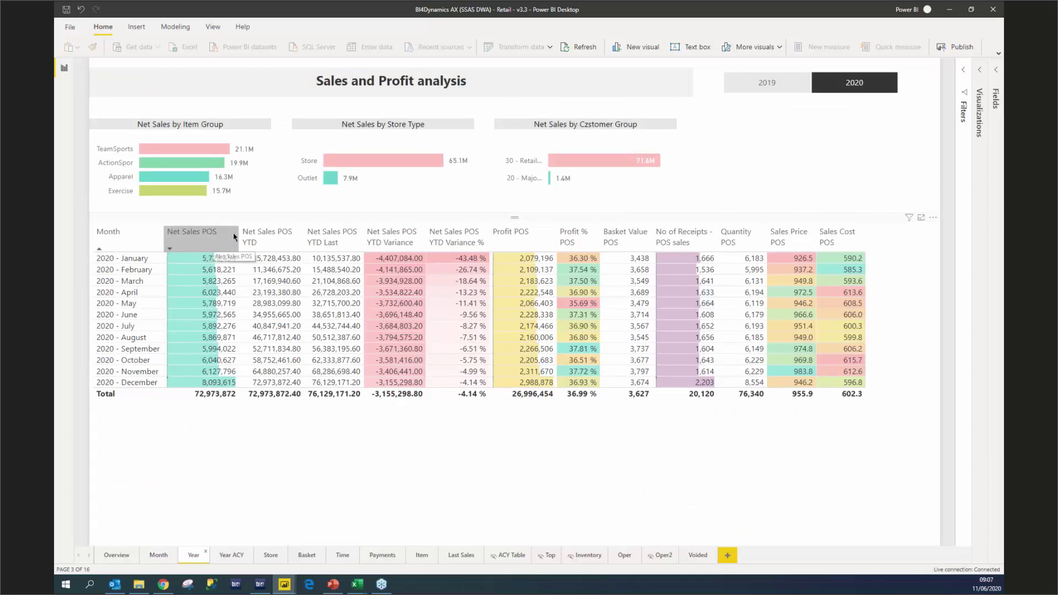
# Search the model's fields for "ytd" and look through the matching measures with the field names fully readable.
pyautogui.click(996, 71)
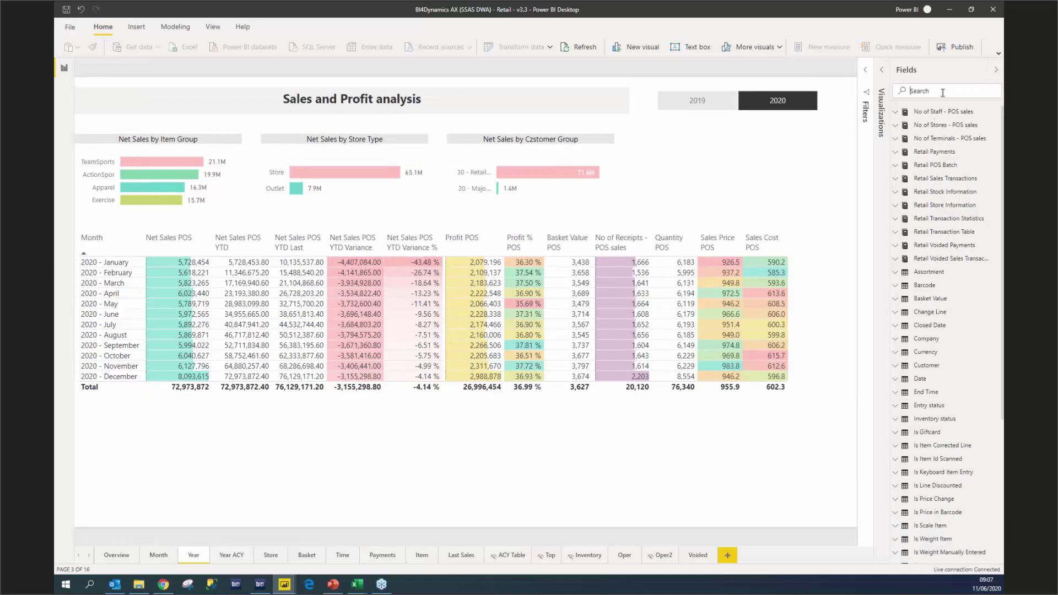
pyautogui.write('y')
pyautogui.write('td')
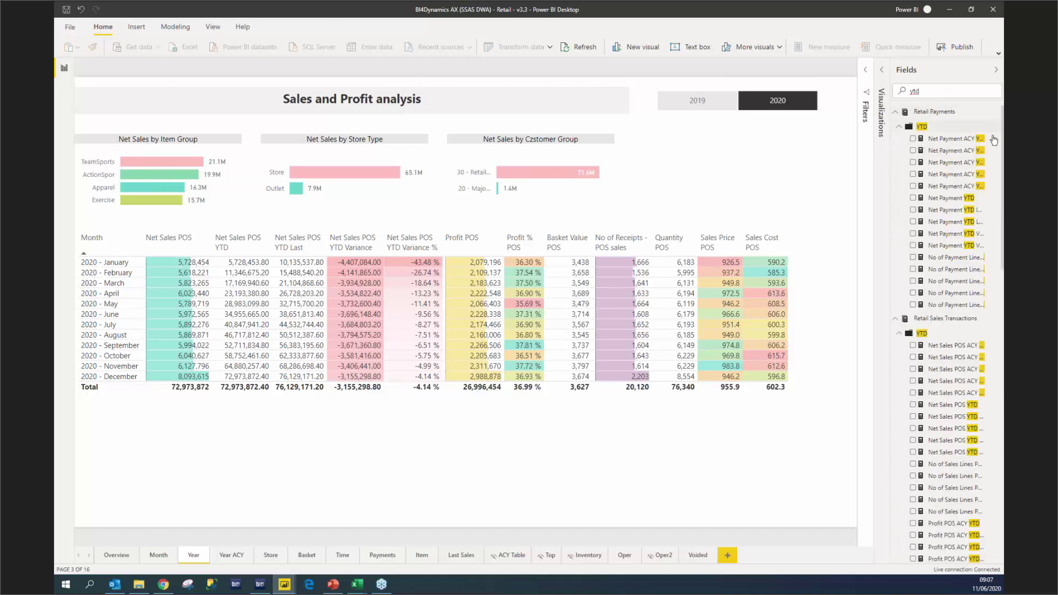
pyautogui.scroll(-3, 961, 180)
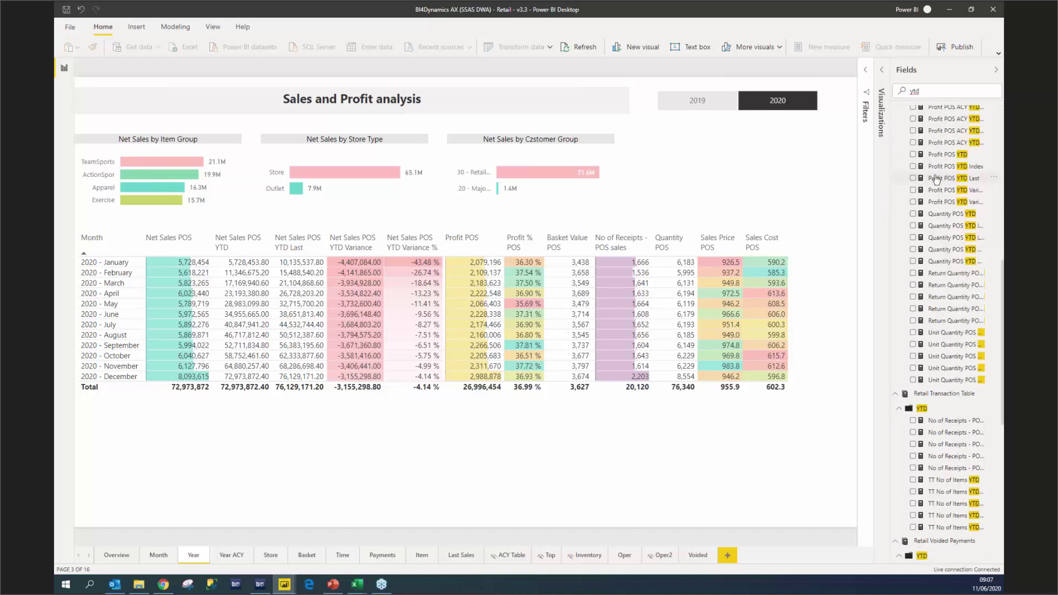
pyautogui.moveTo(890, 183); pyautogui.dragTo(849, 181)
pyautogui.scroll(-3, 915, 202)
pyautogui.scroll(-3, 916, 202)
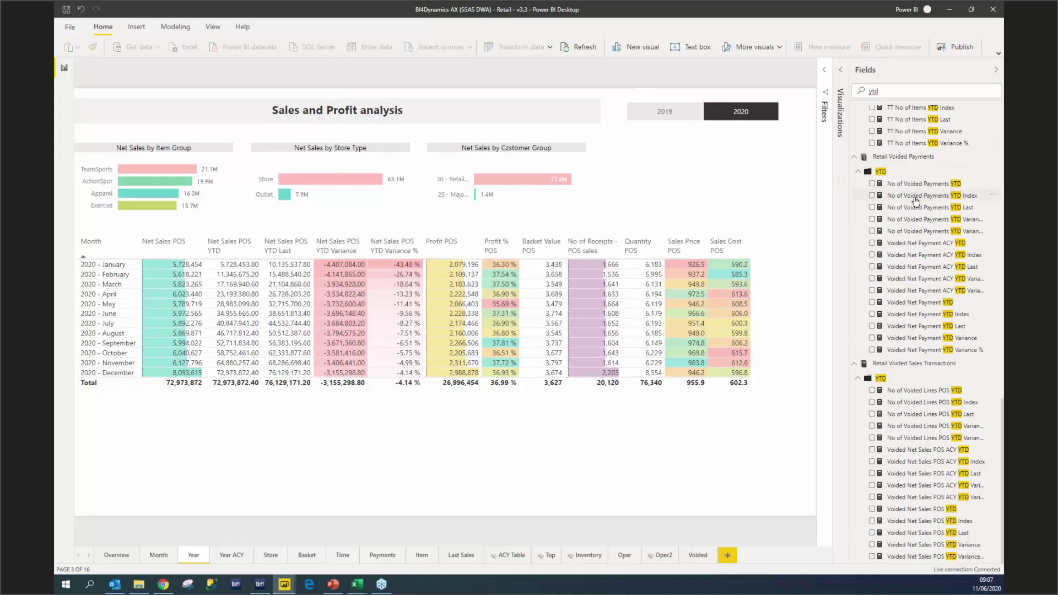
pyautogui.scroll(10, 916, 201)
# Search the model's fields for "yoy" instead, and clear the search after reviewing the matching measures.
pyautogui.moveTo(888, 89); pyautogui.dragTo(858, 97)
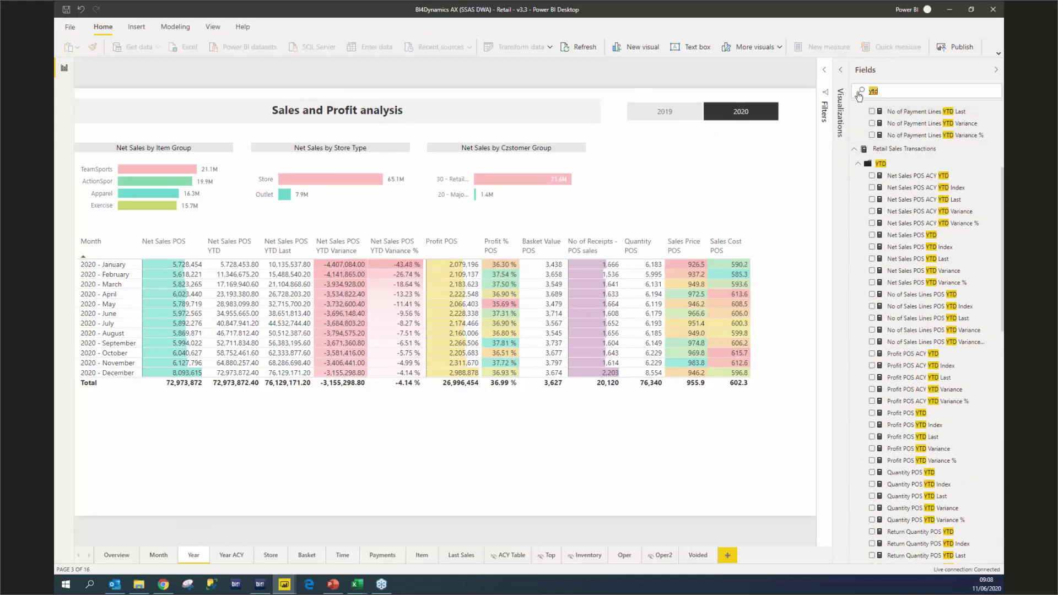
pyautogui.write('y')
pyautogui.write('oy')
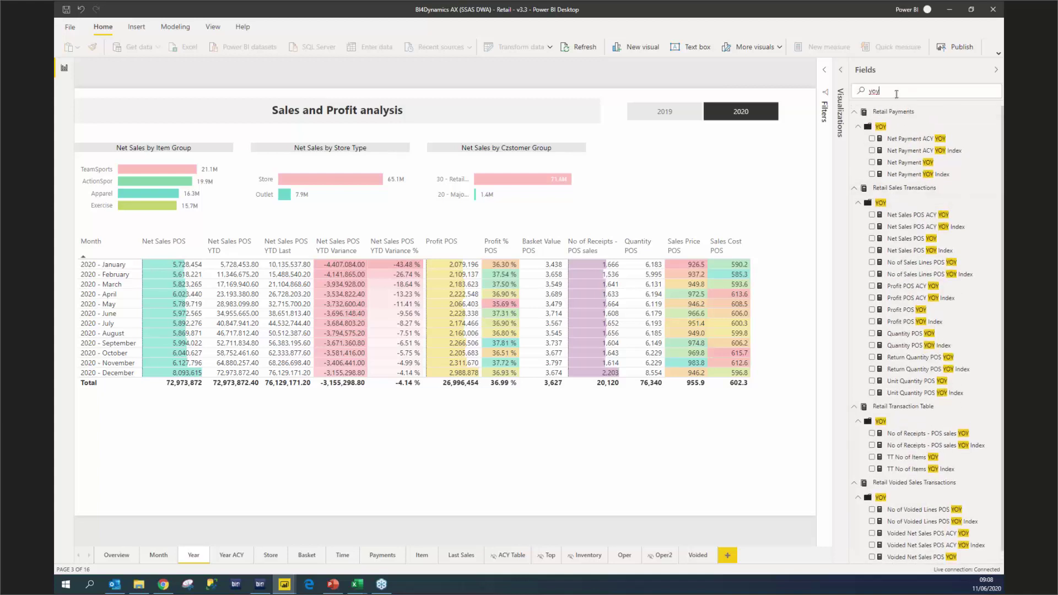
pyautogui.moveTo(896, 94); pyautogui.dragTo(865, 95)
pyautogui.press('BackSpace')
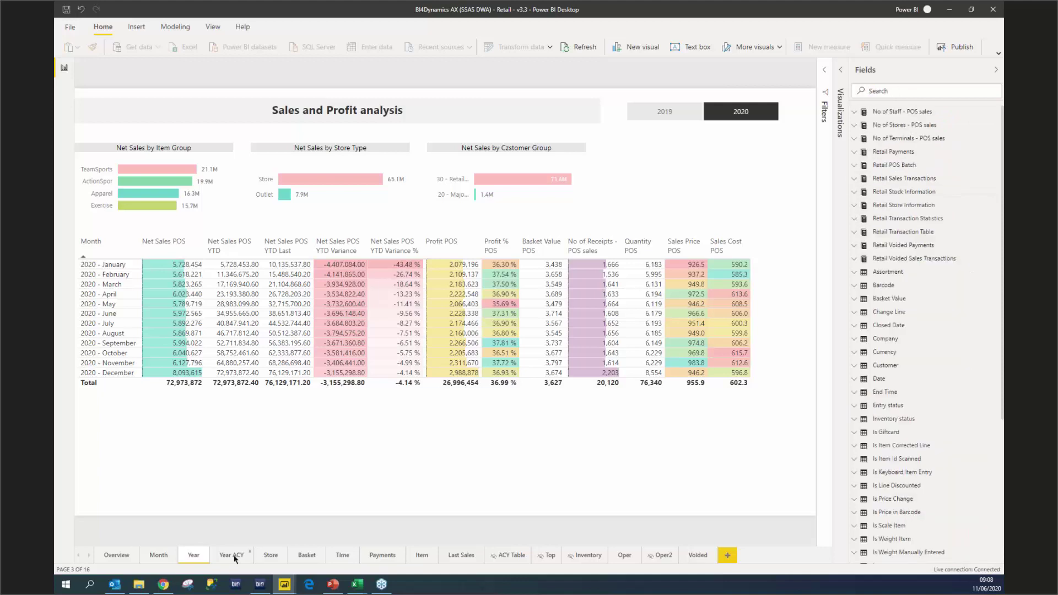
# Show the Year ACY report page and search the model's fields for "ACY".
pyautogui.click(233, 556)
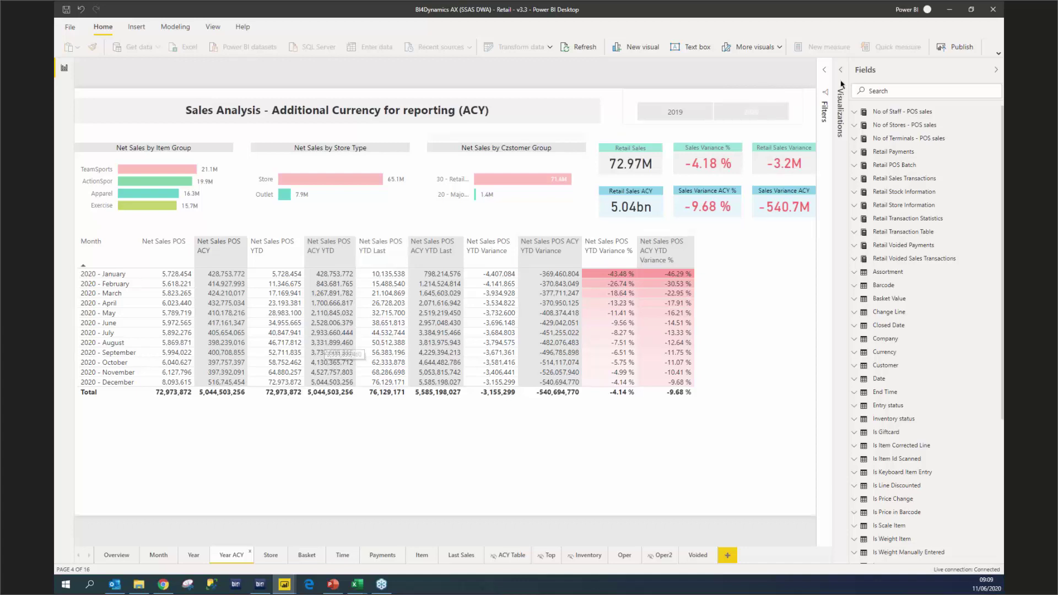
pyautogui.click(860, 87)
pyautogui.write('A')
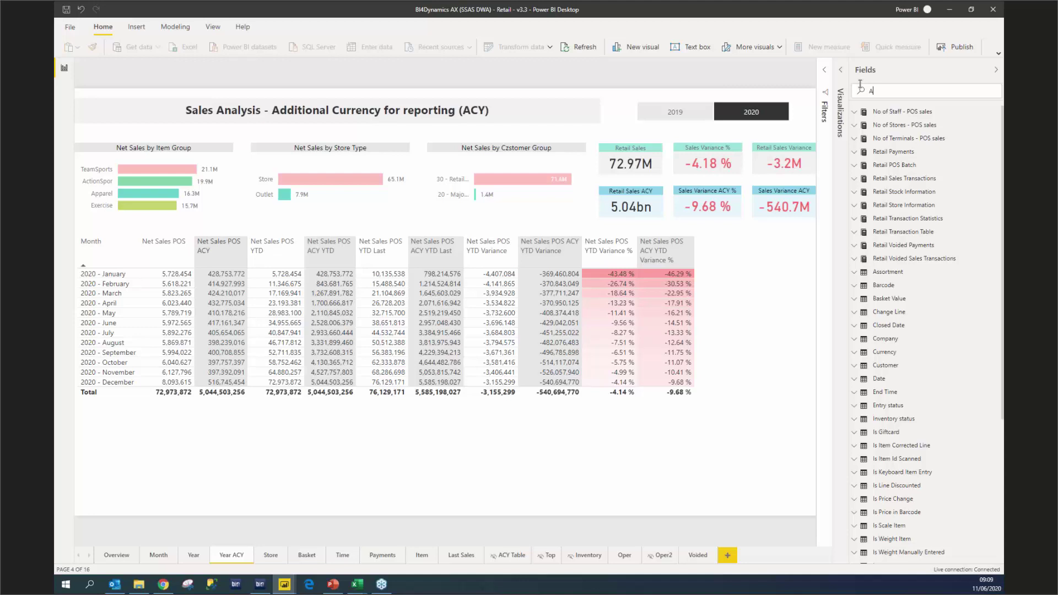
pyautogui.write('CY')
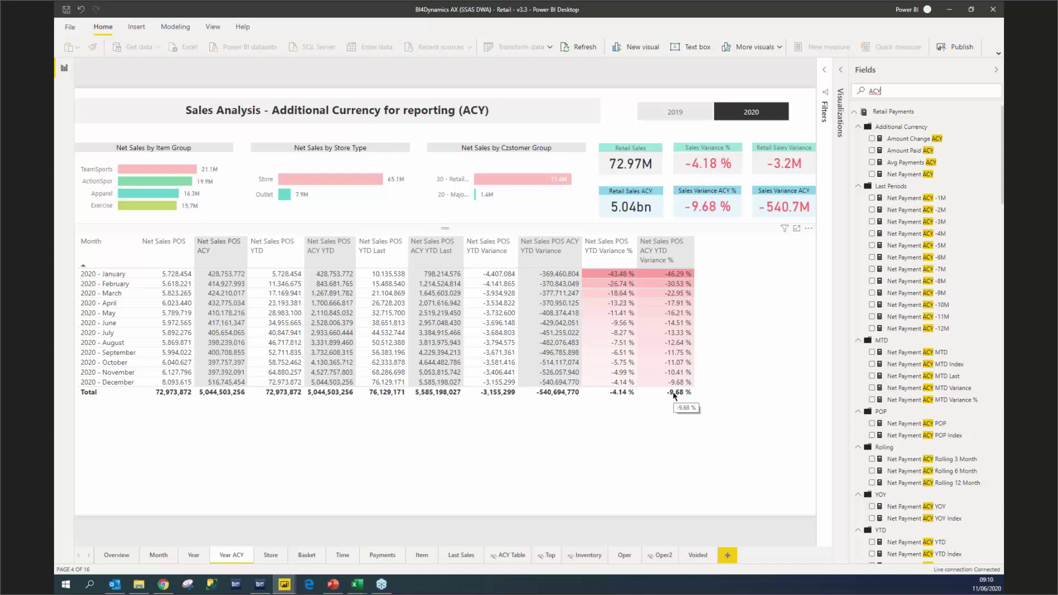
# Show the Store report page and select its map of sales by location.
pyautogui.click(271, 556)
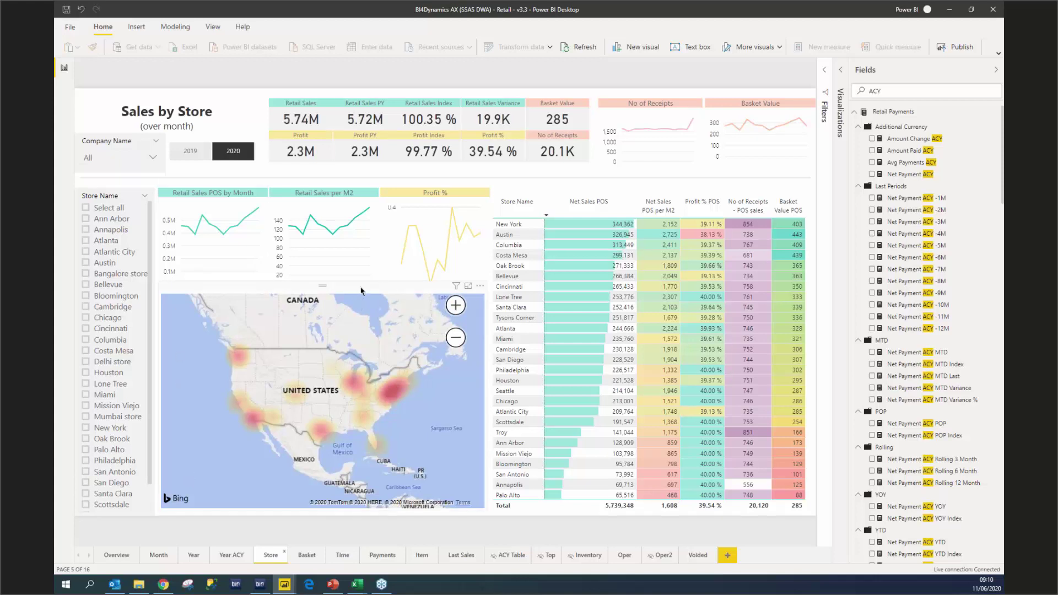
pyautogui.click(331, 315)
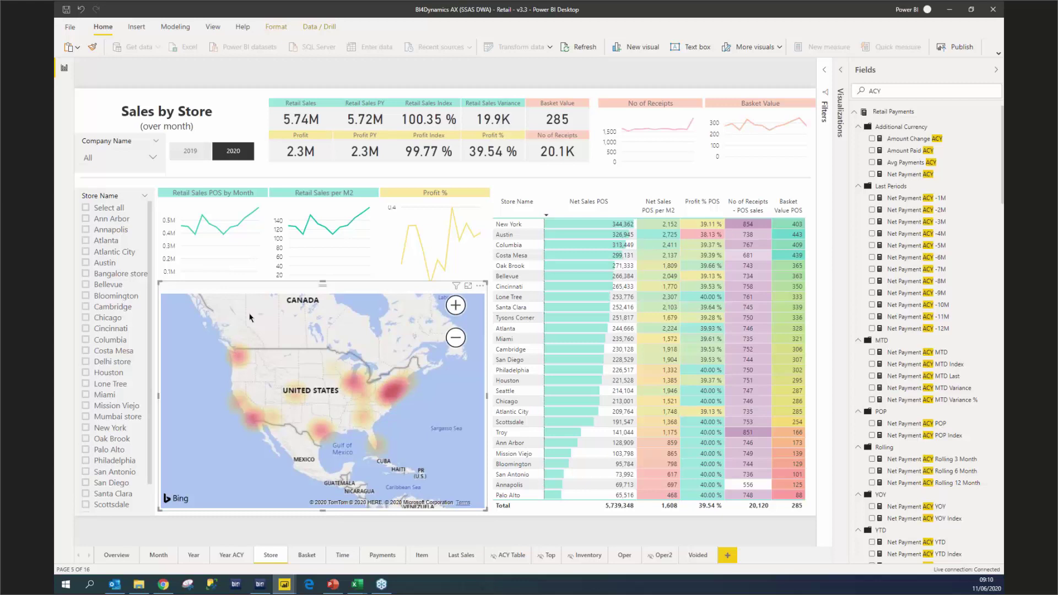
# On the Basket page, compare the channel types by cross-filtering to Store and switching the selection to Outlet.
pyautogui.click(302, 557)
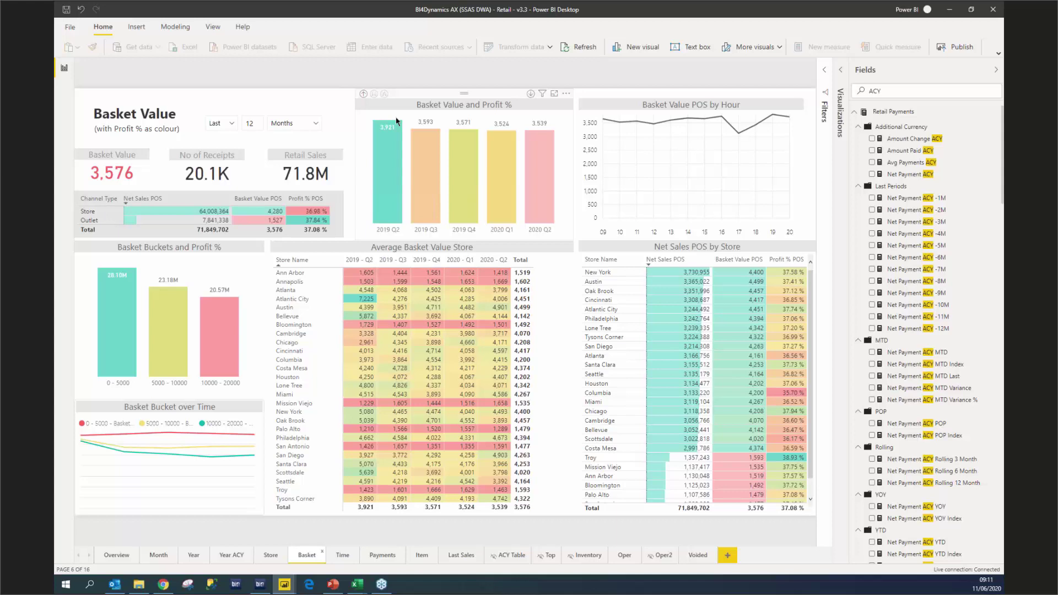
pyautogui.click(103, 212)
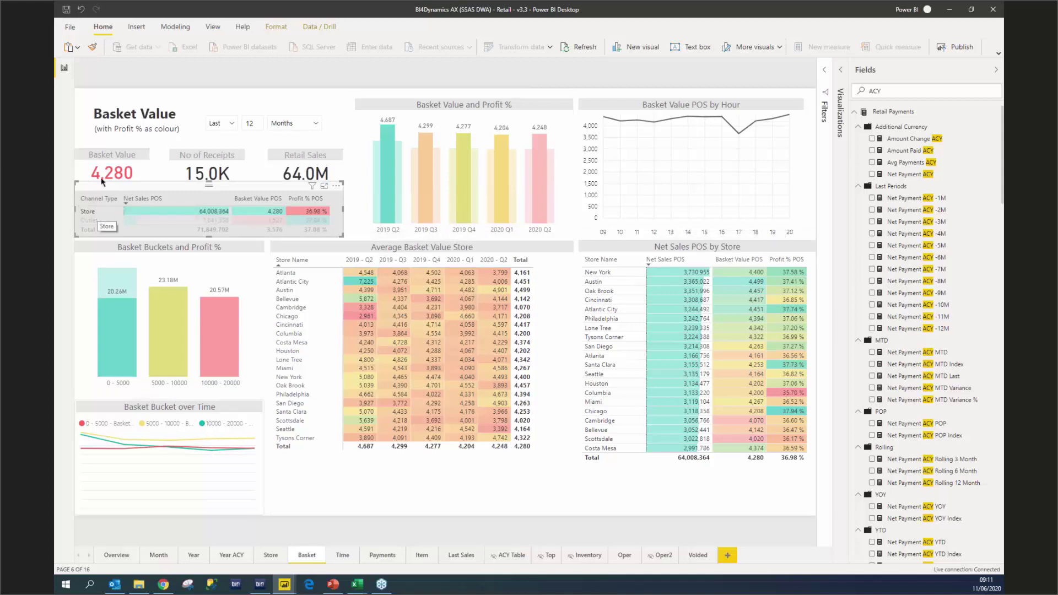
pyautogui.click(100, 221)
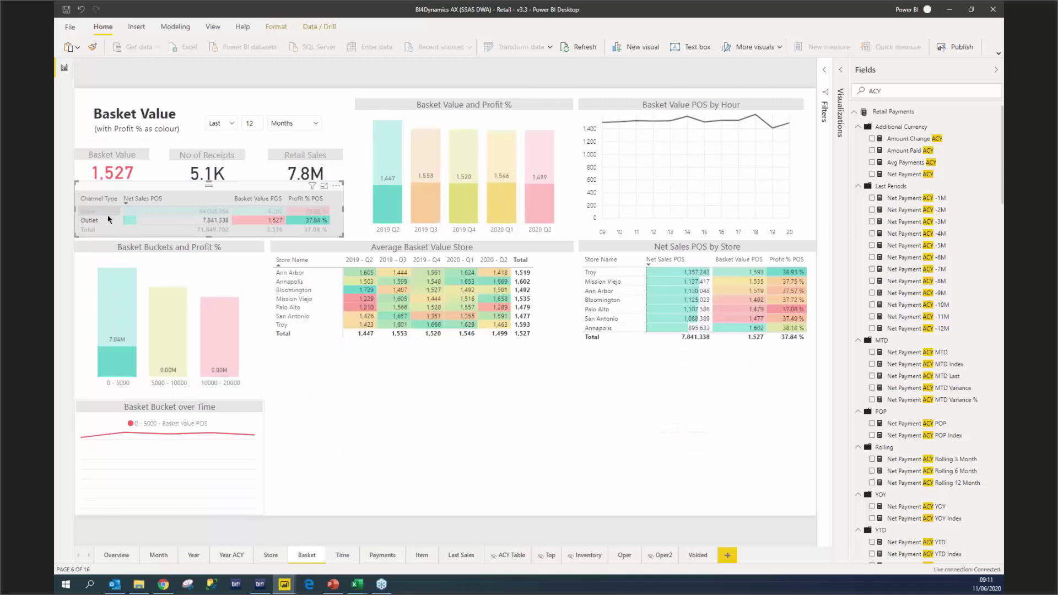
# Review the Time page and the Payments page, selecting the Cash vs Cards heading on the latter.
pyautogui.click(340, 556)
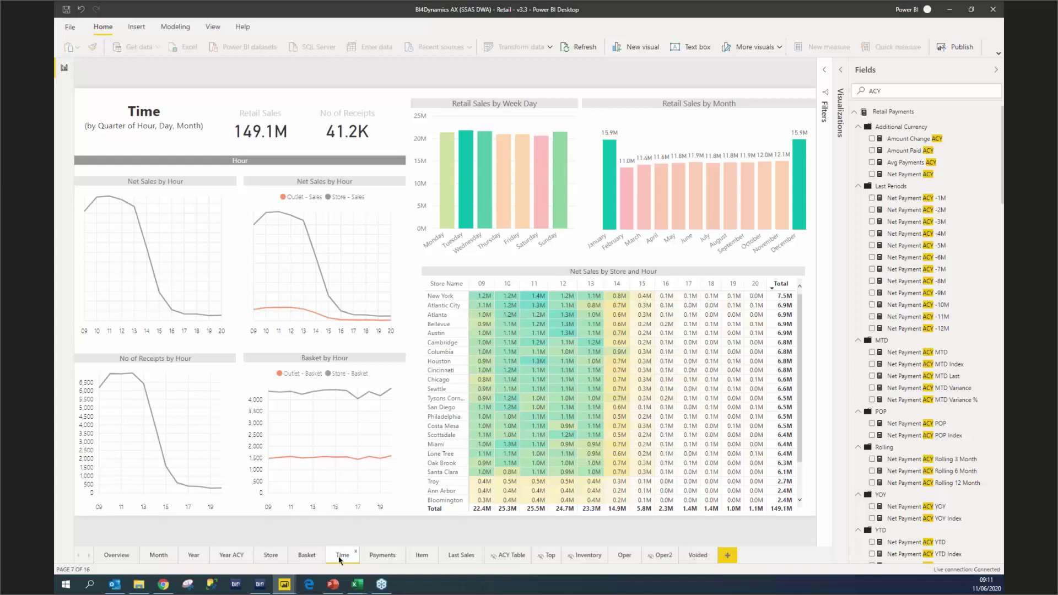
pyautogui.click(380, 556)
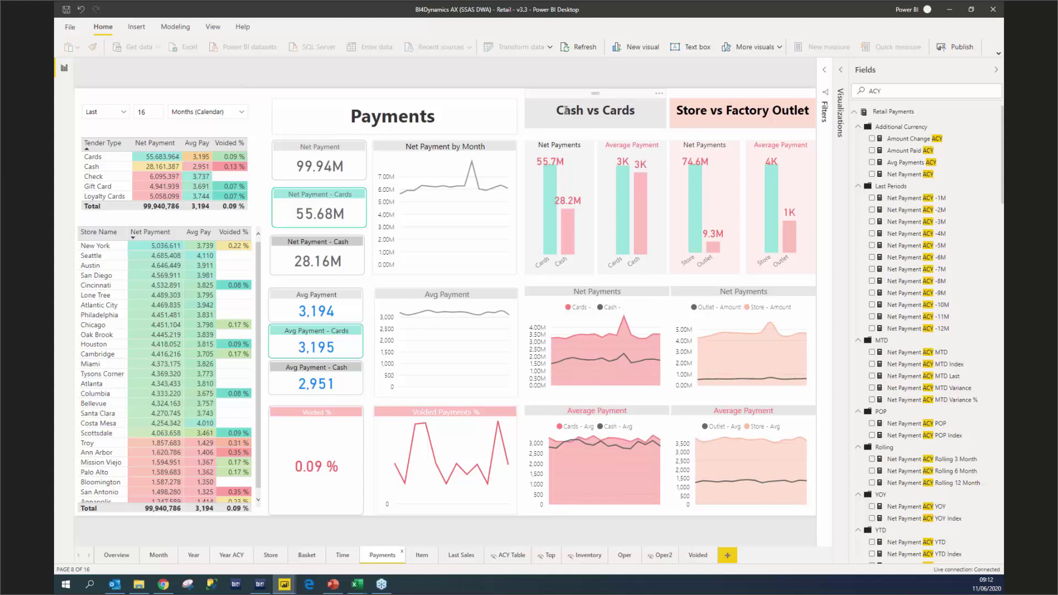
pyautogui.click(618, 98)
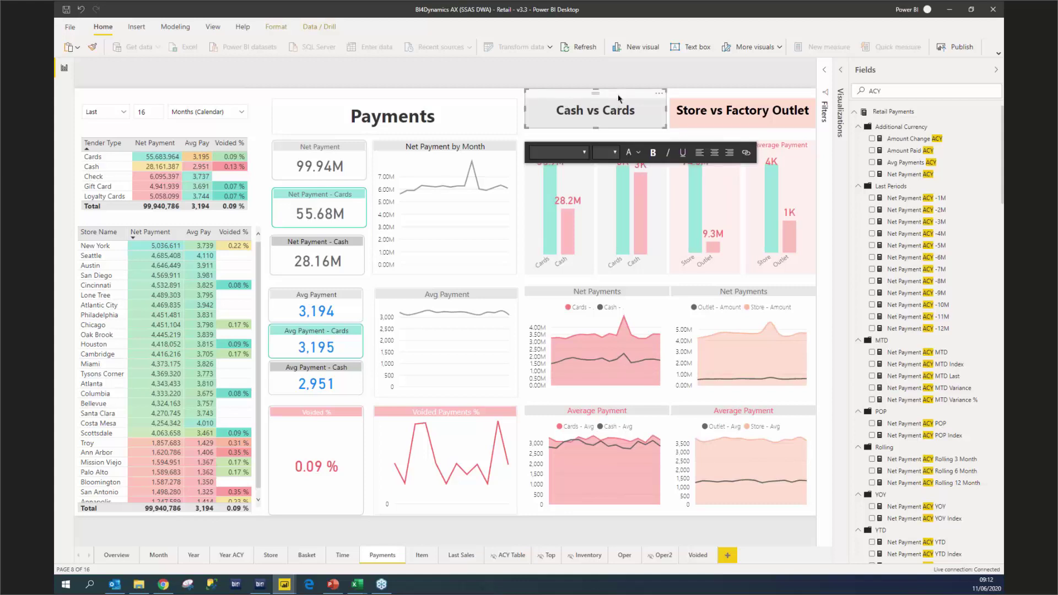
# Cross-filter the Payments page by Cards, clear that selection, and filter by Store from the Store vs Factory Outlet Average Payment chart.
pyautogui.click(553, 186)
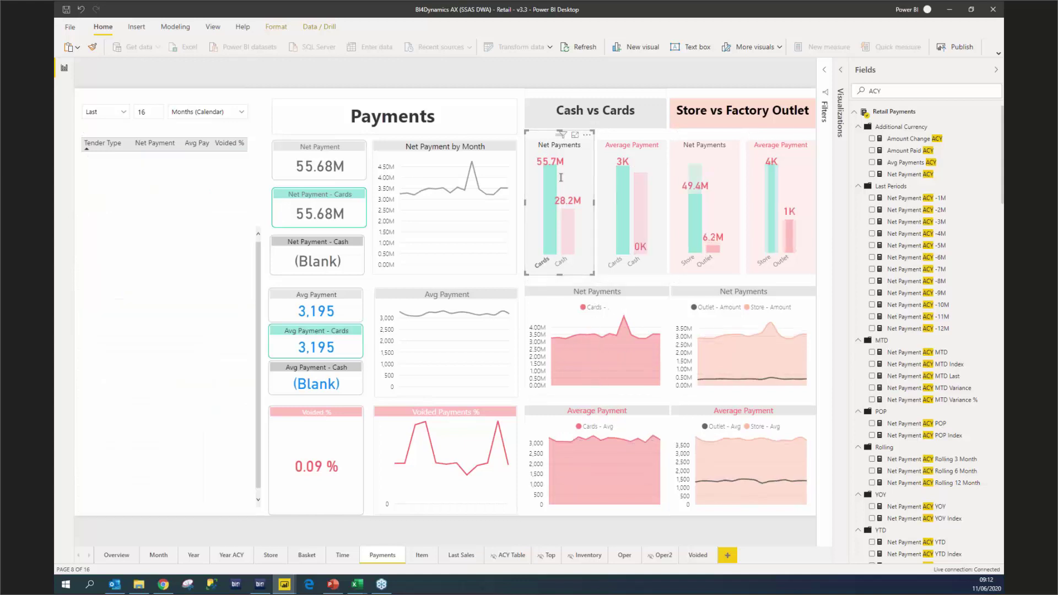
pyautogui.moveTo(552, 200)
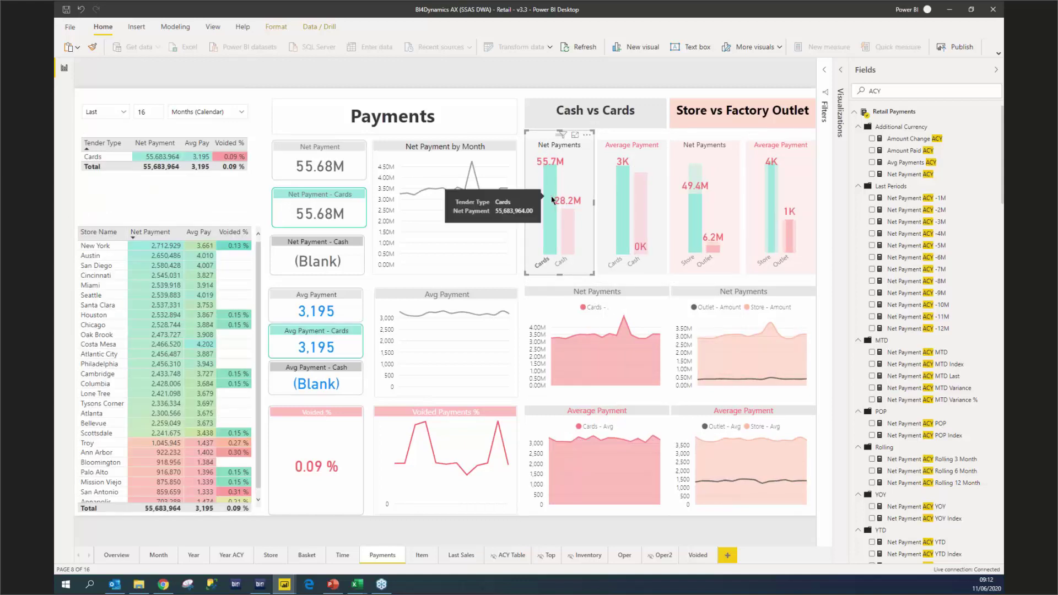
pyautogui.click(552, 199)
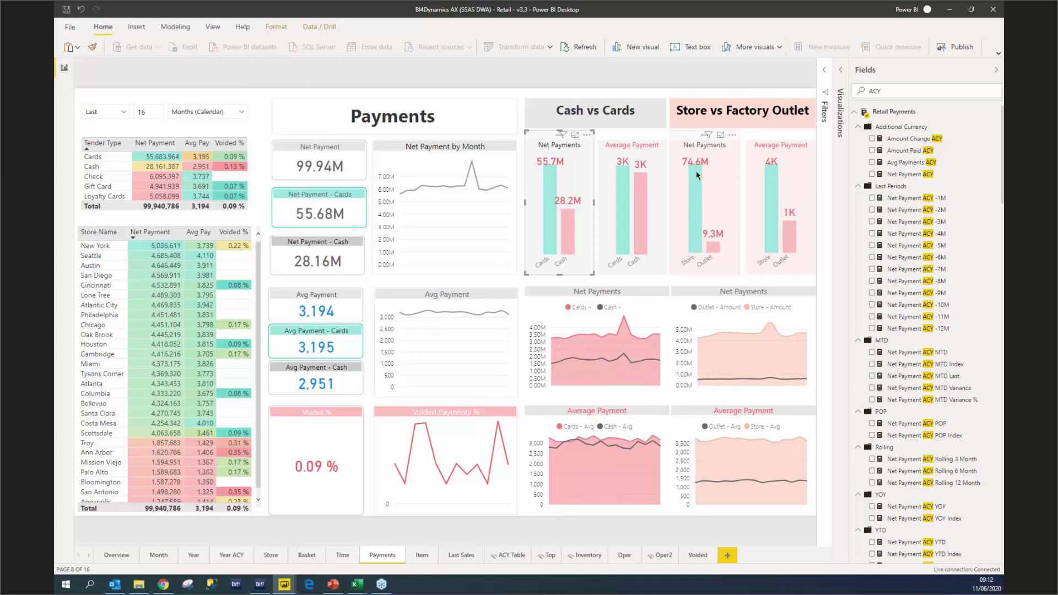
pyautogui.moveTo(697, 174)
pyautogui.click(767, 231)
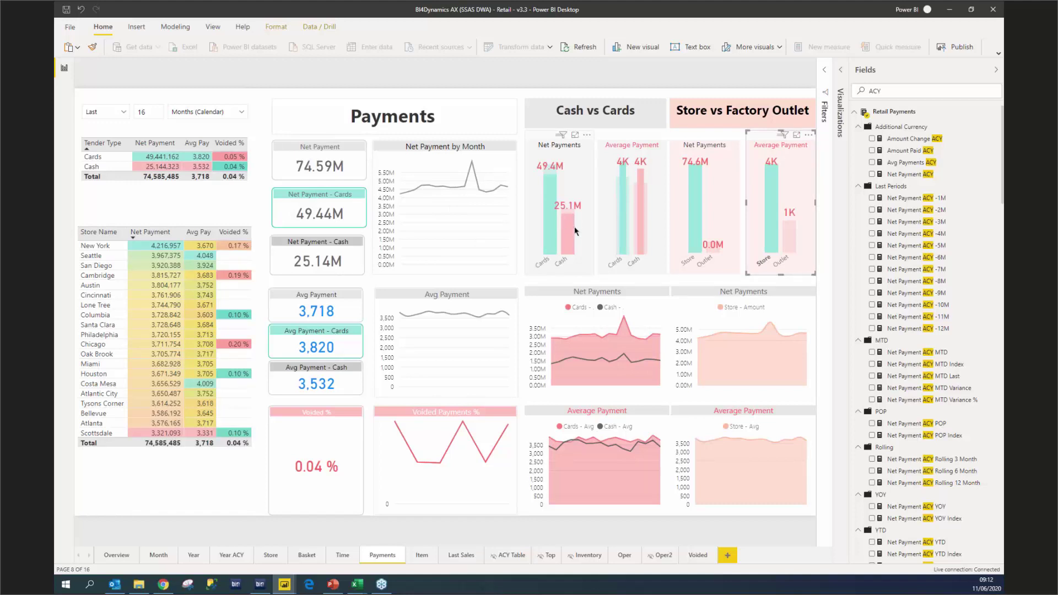
# On the Item page, hide the field list and cross-filter the item sales by the 349.99 sales price.
pyautogui.click(421, 556)
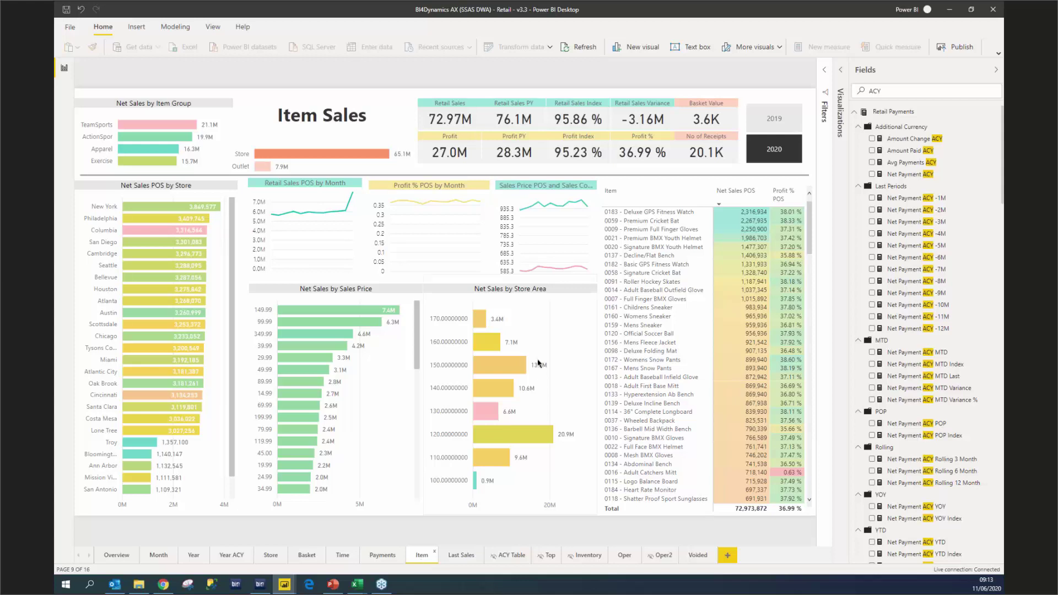
pyautogui.click(996, 69)
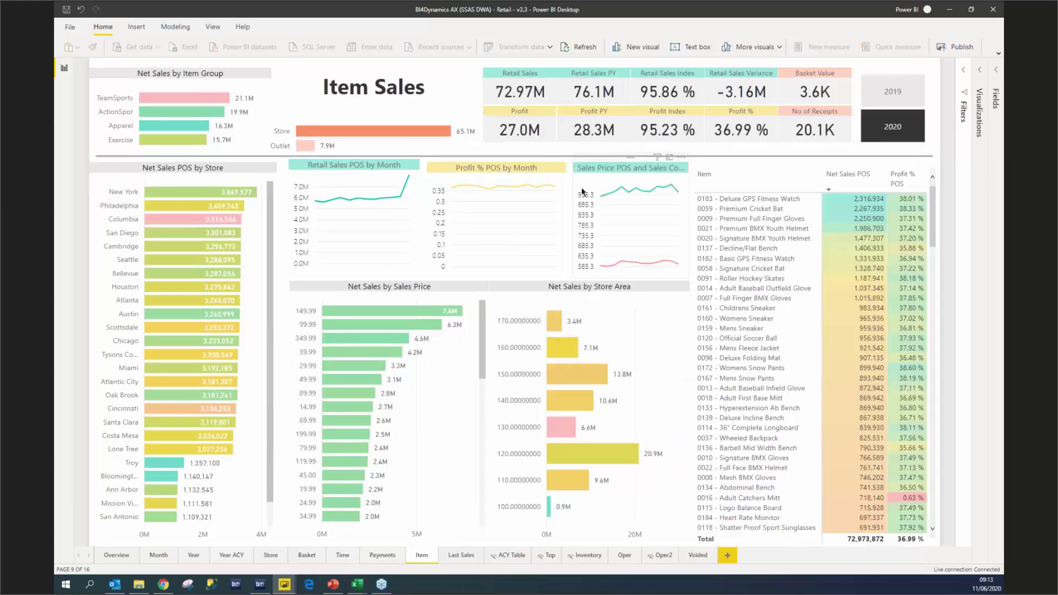
pyautogui.moveTo(380, 346)
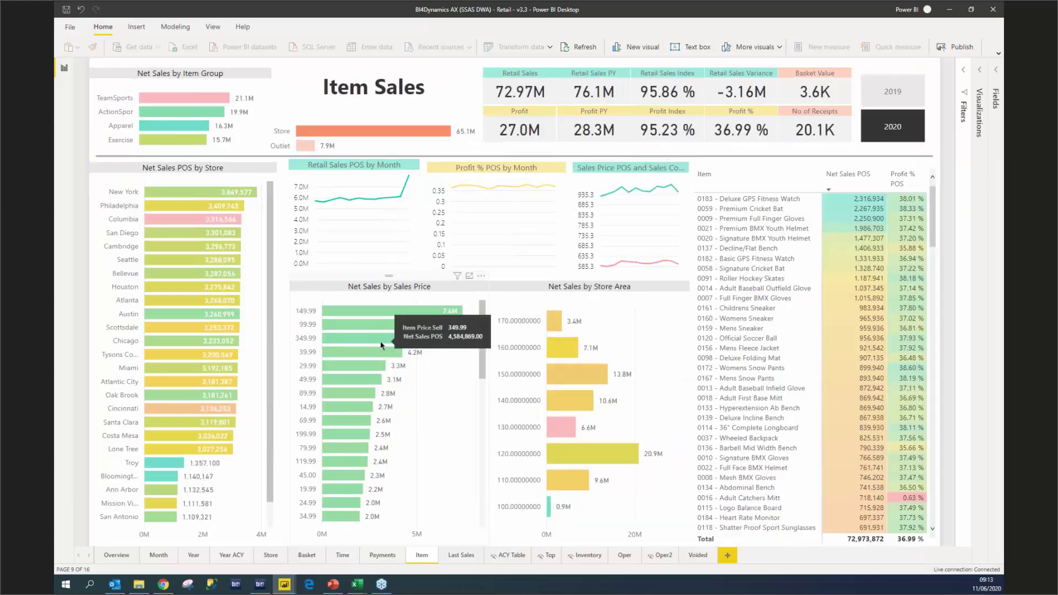
pyautogui.click(370, 342)
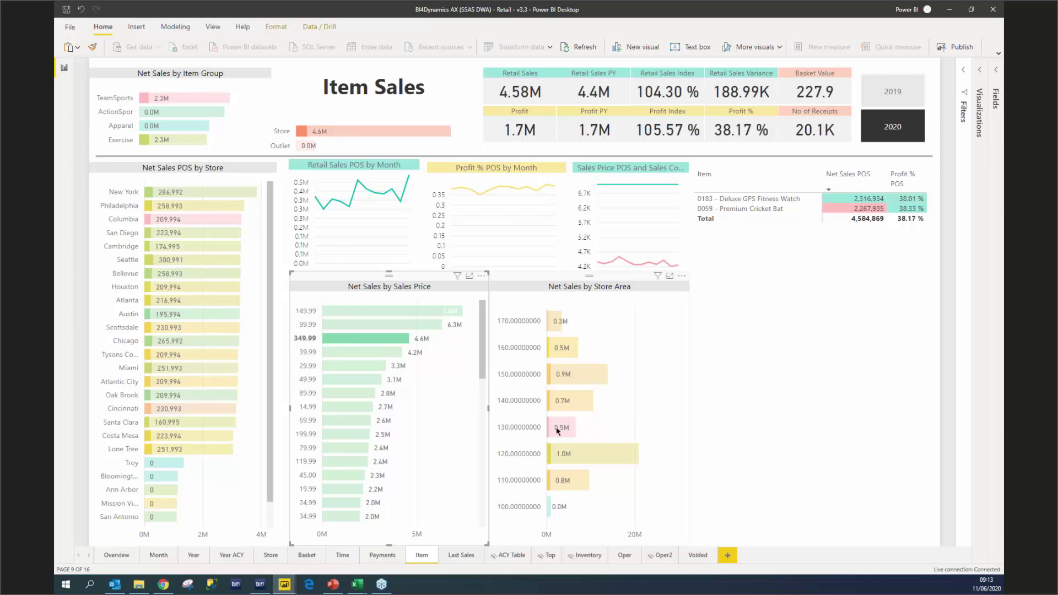
# Narrow the 349.99 sales price selection further by the 170 store area on the Item page.
pyautogui.click(553, 325)
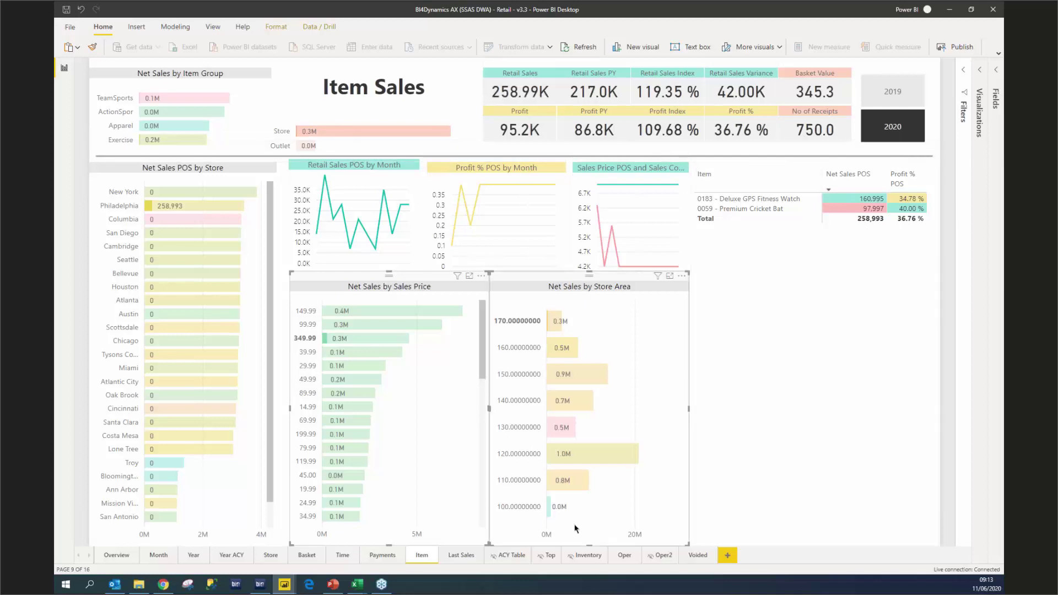
# On the Last Sales page, expand the item groups by one level and cross-filter by ActionSpor's 20 - Major customers.
pyautogui.click(457, 557)
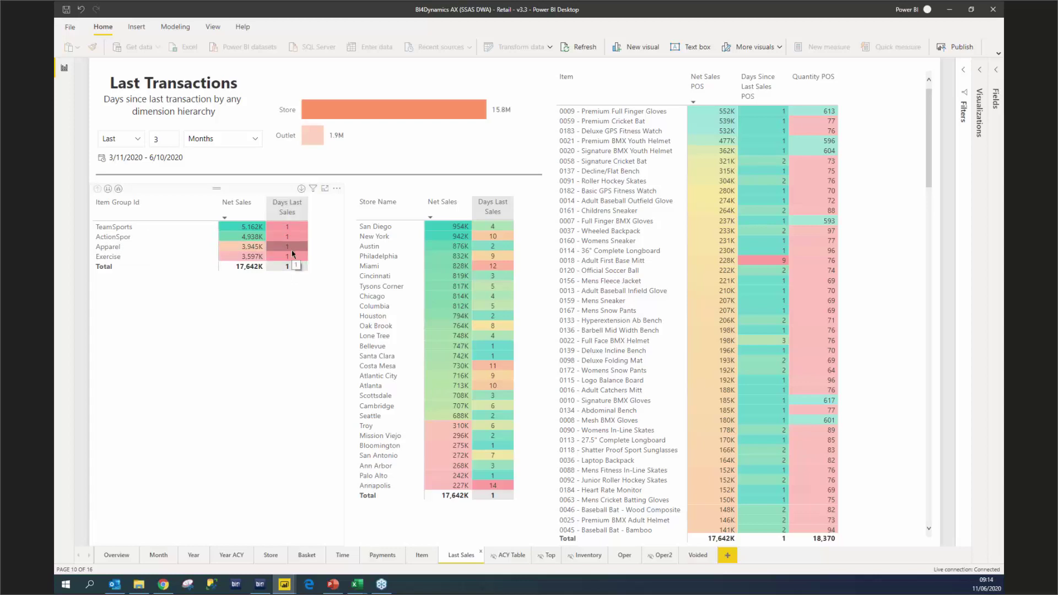
pyautogui.click(118, 189)
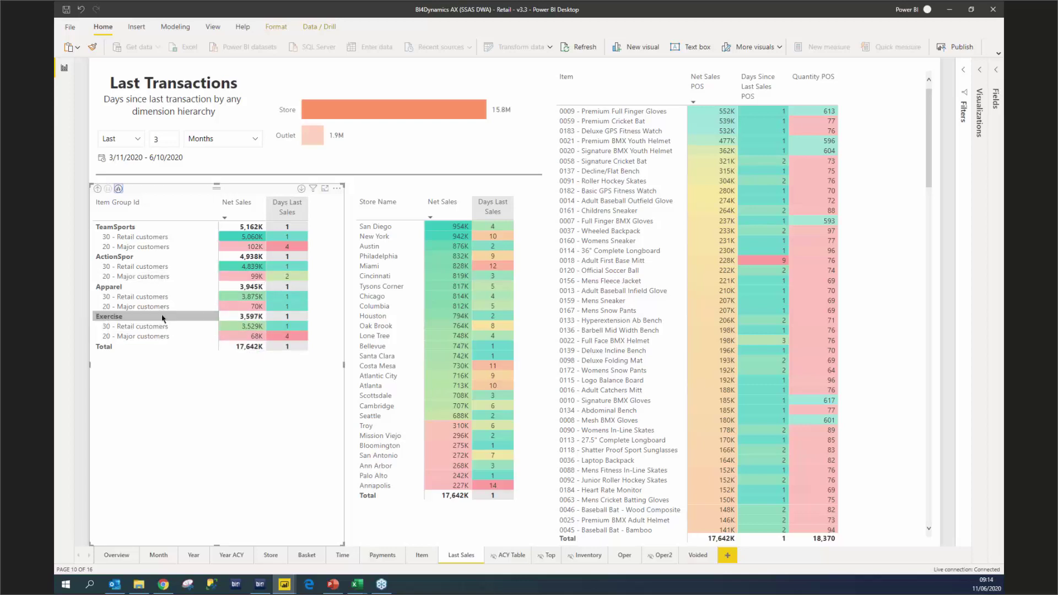
pyautogui.click(130, 259)
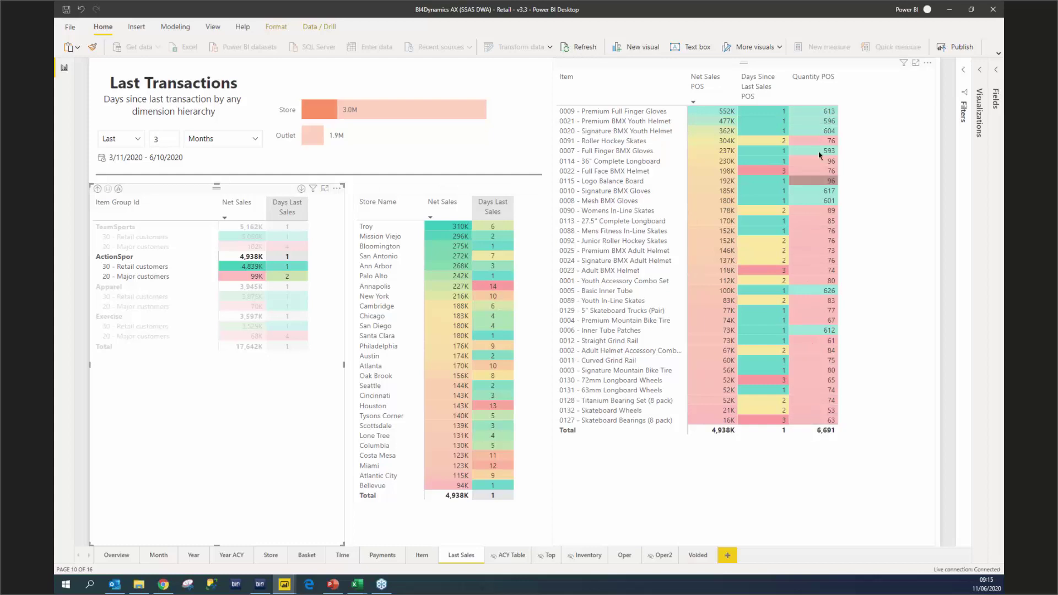
pyautogui.click(165, 282)
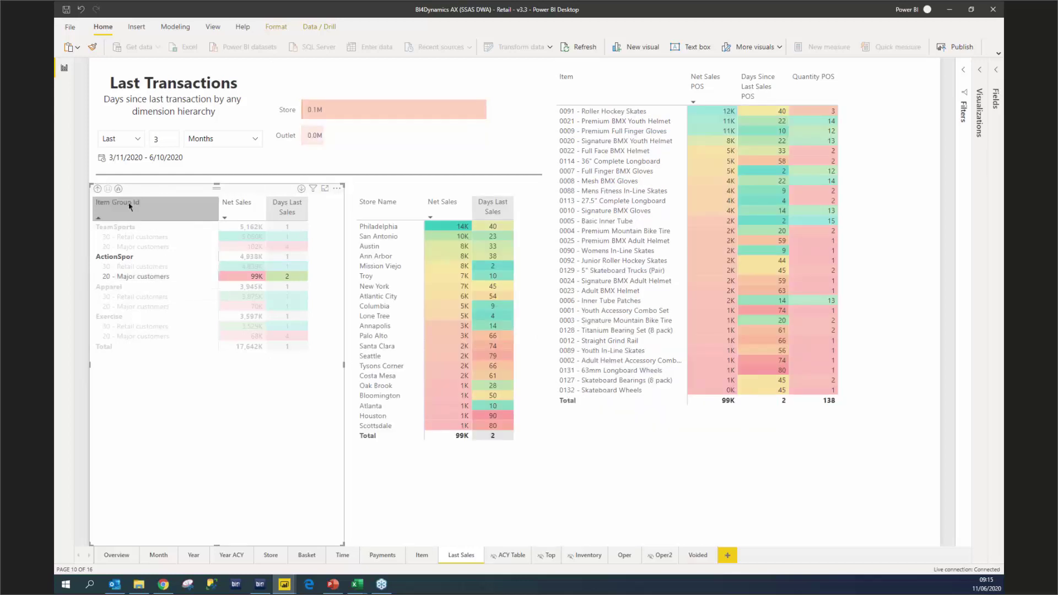
# Expand the item group table to individual customers and cross-filter by 1004 - Tennis Stadium under ActionSpor's major customers.
pyautogui.click(118, 189)
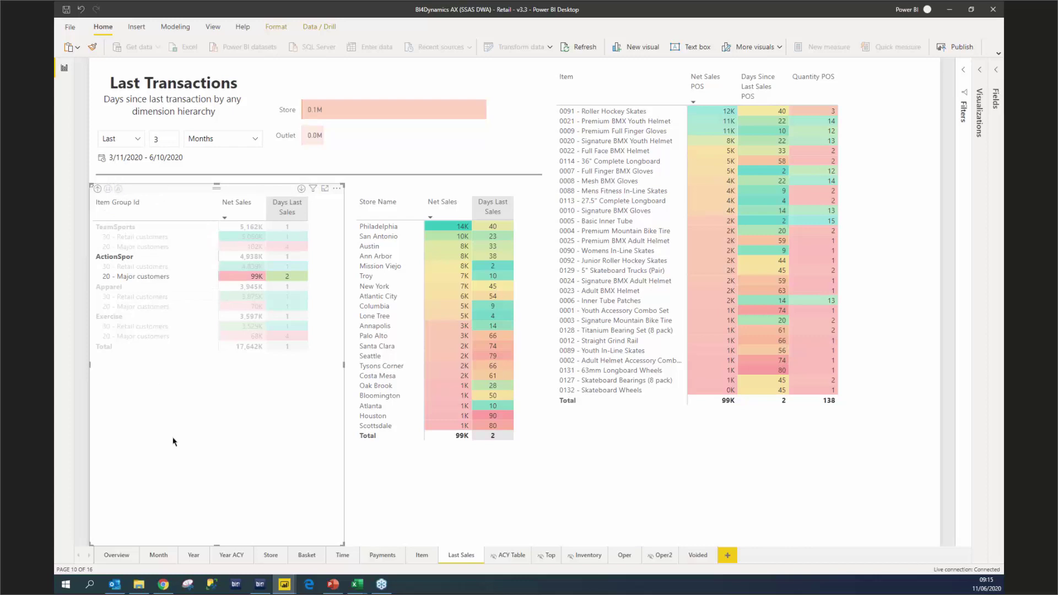
pyautogui.scroll(-5, 190, 440)
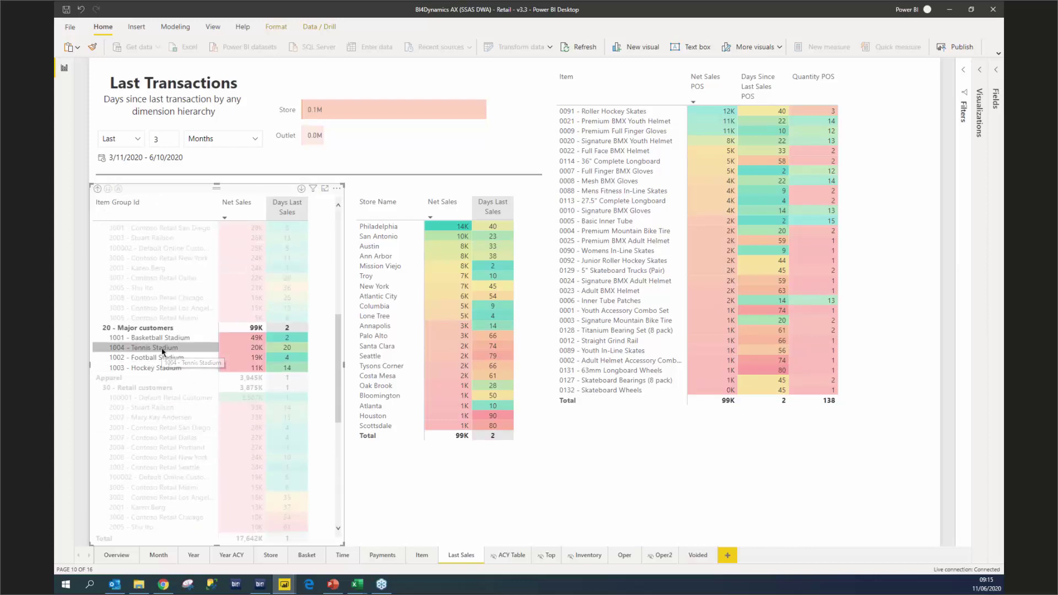
pyautogui.click(163, 347)
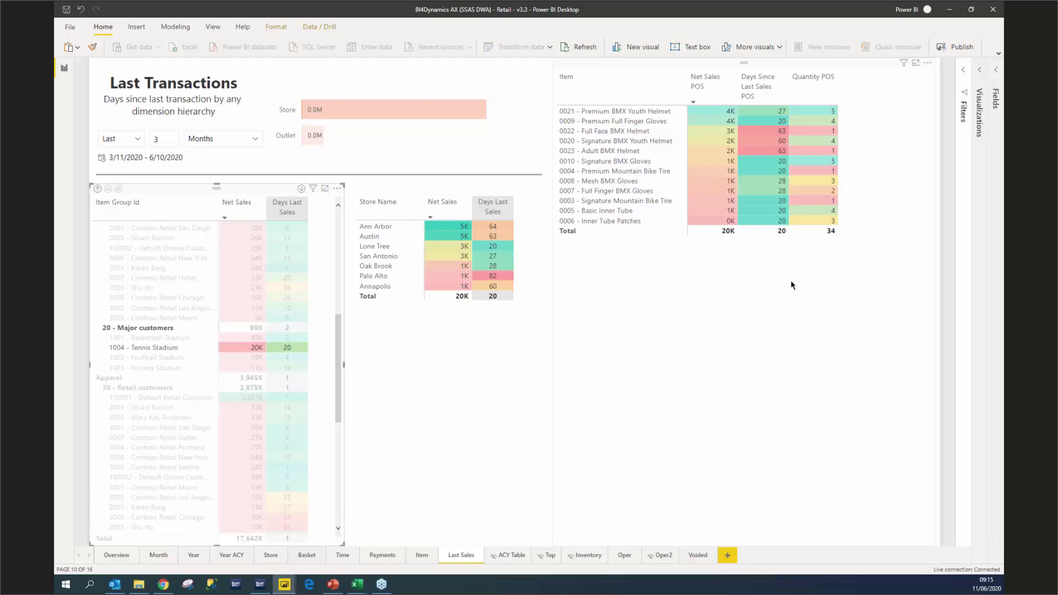
# Drill the item group table back up to the customer group level and cross-filter the page by TeamSports.
pyautogui.click(98, 189)
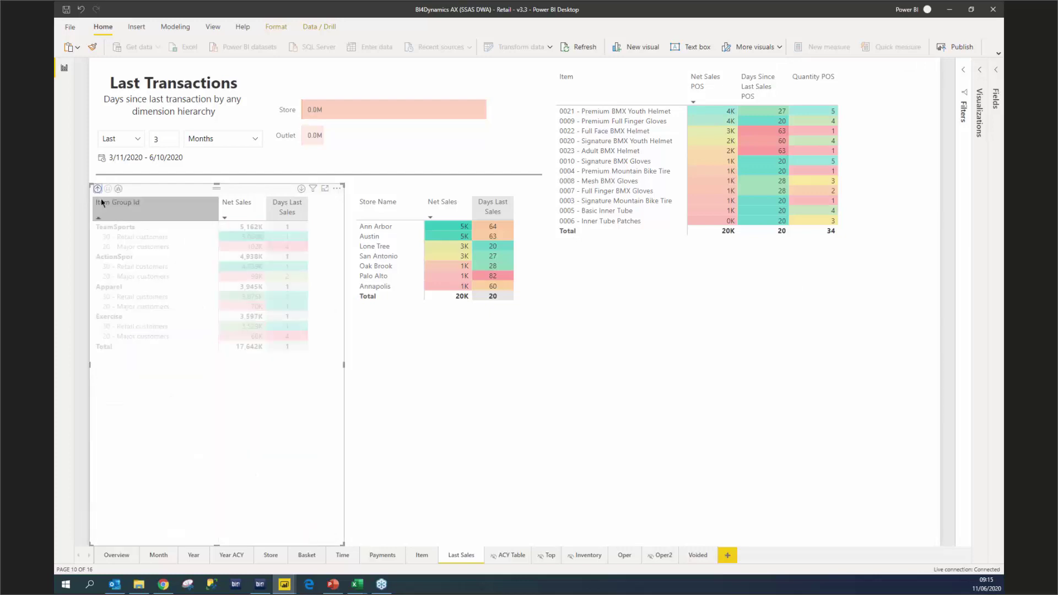
pyautogui.click(112, 228)
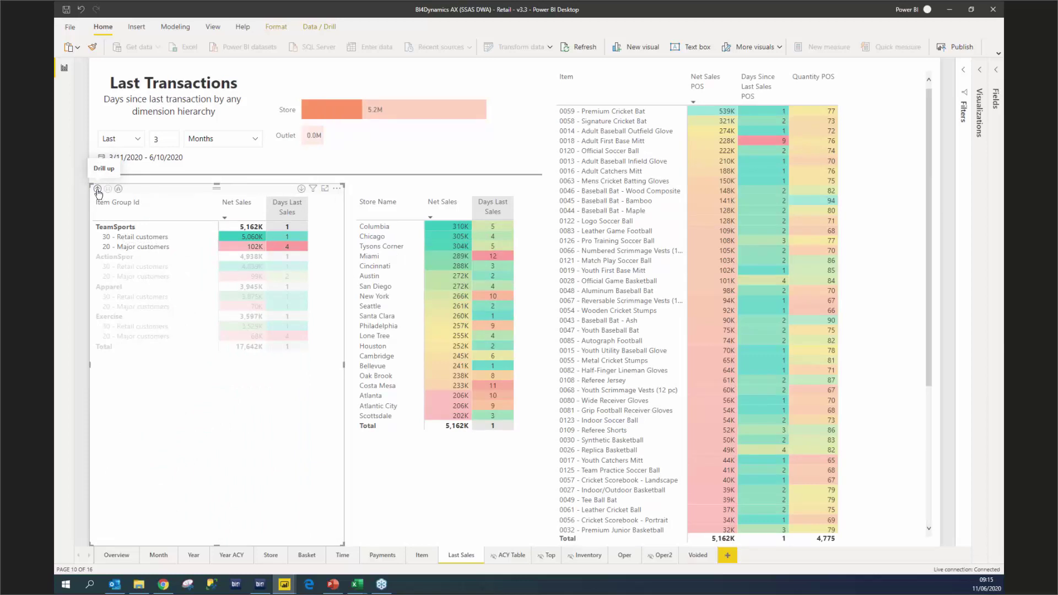
pyautogui.click(131, 229)
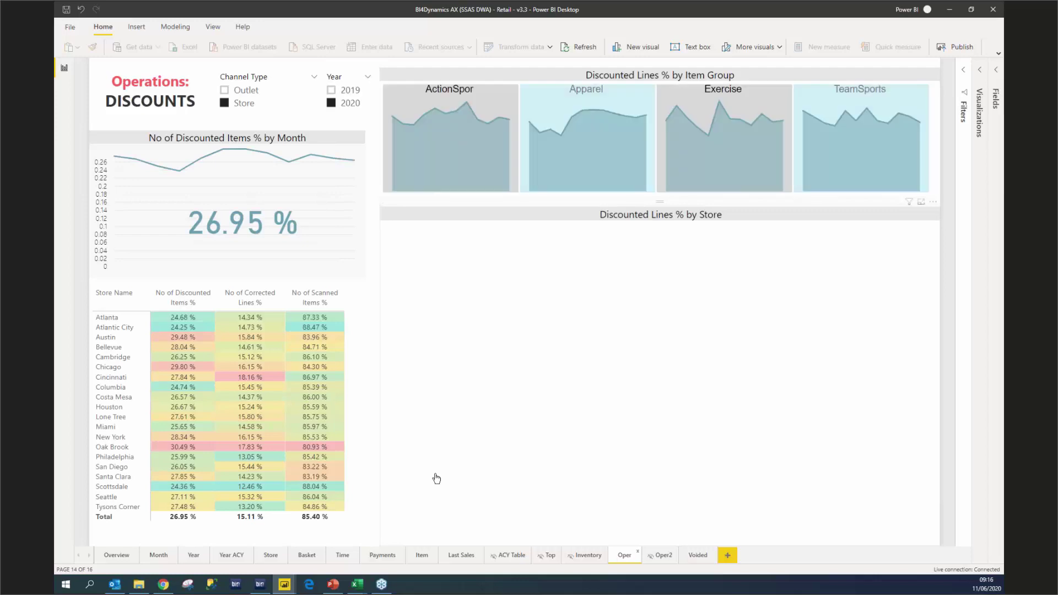
# On the Voided page, cross-filter the voided transactions by the Philadelphia store and clear that selection.
pyautogui.moveTo(436, 478)
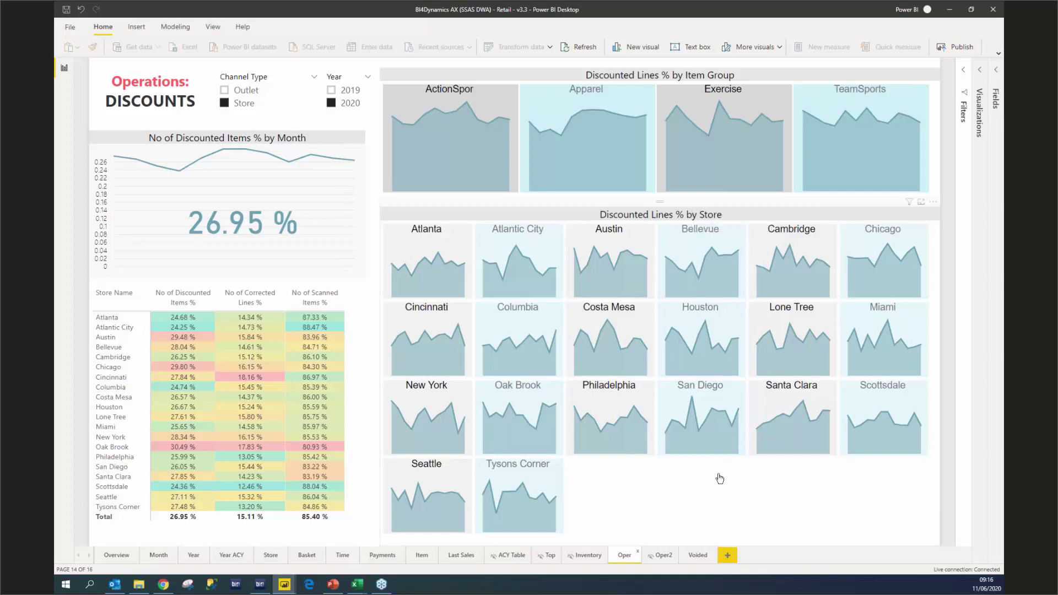
pyautogui.click(697, 556)
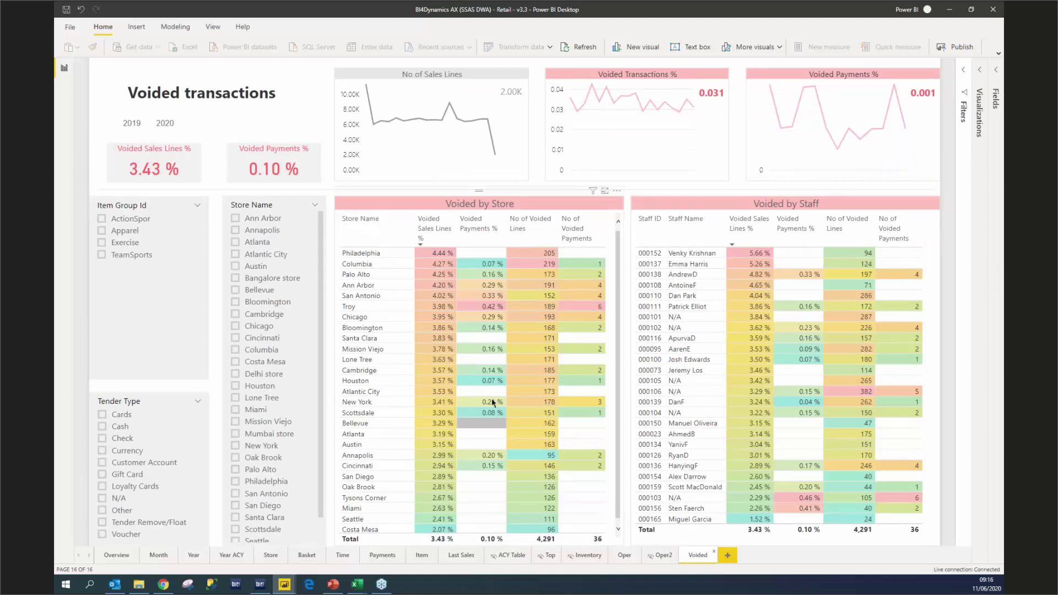
pyautogui.click(371, 254)
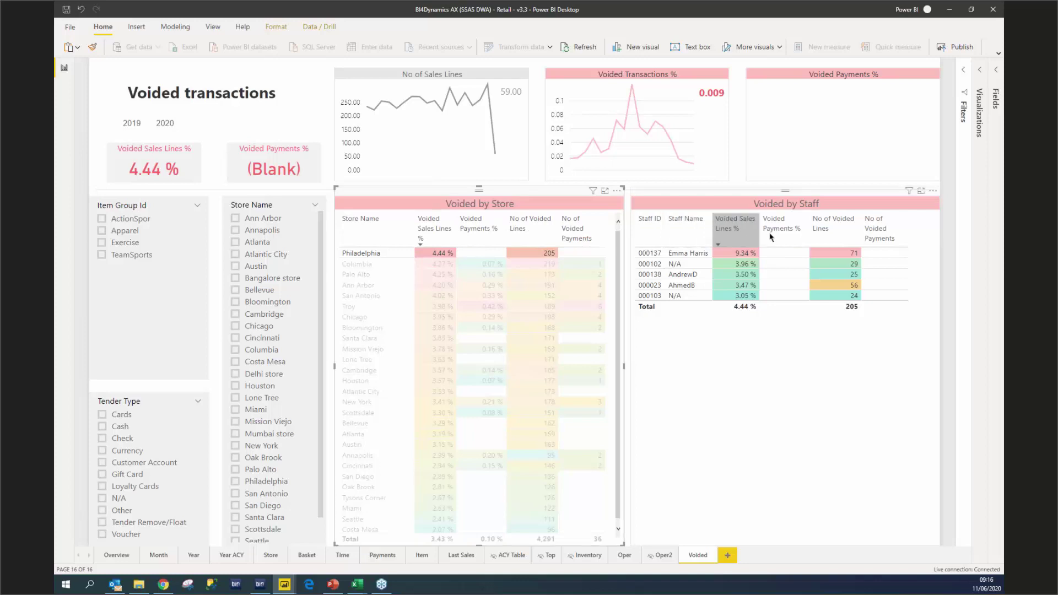
pyautogui.click(389, 258)
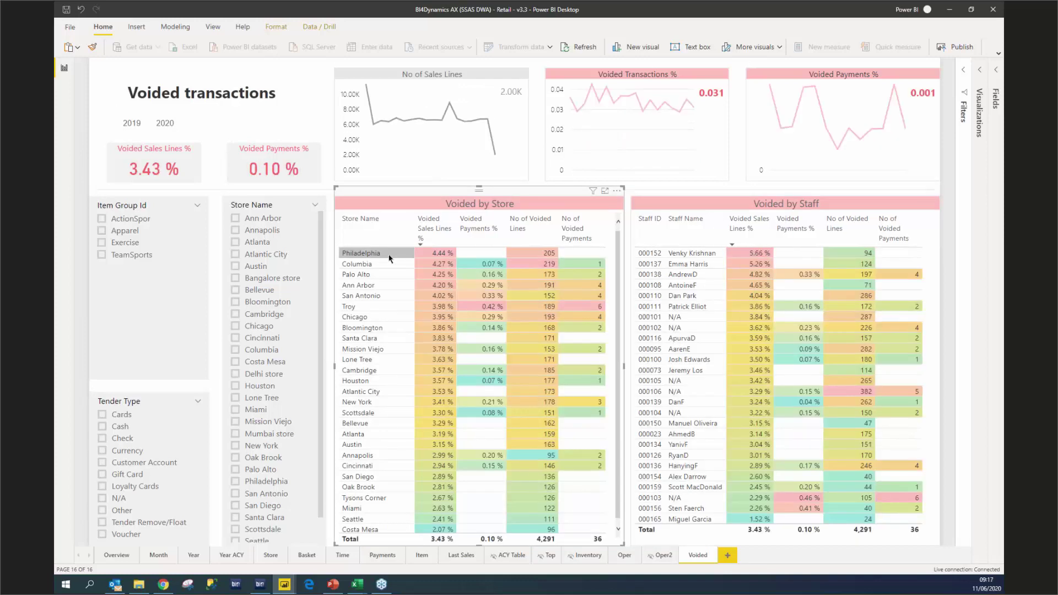